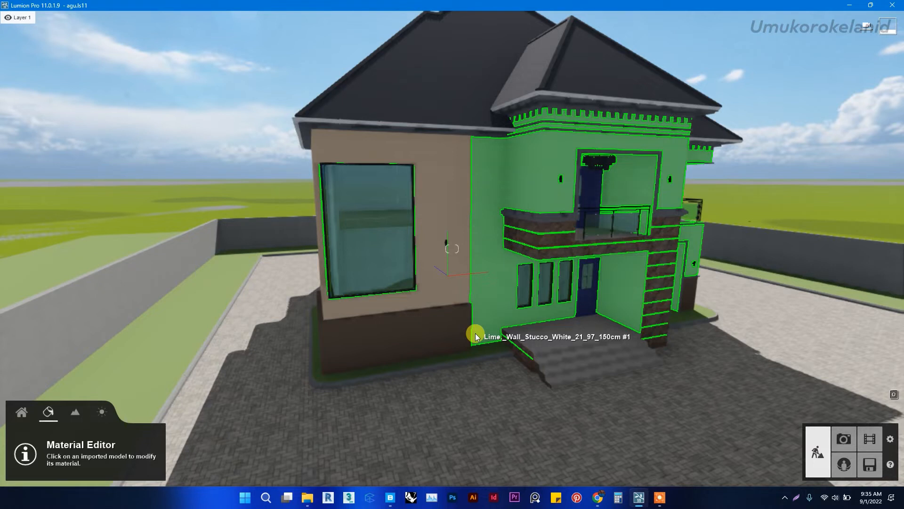
View the Quixel Bridge download page, switch to the Quixel Bridge application and sign in to the account
{"action": "left_click", "coordinate": [598, 500]}
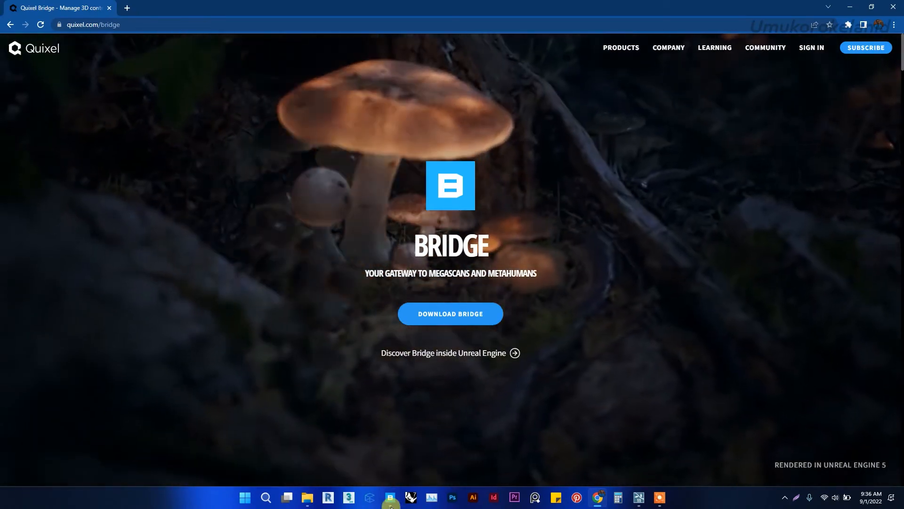
{"action": "left_click", "coordinate": [391, 498]}
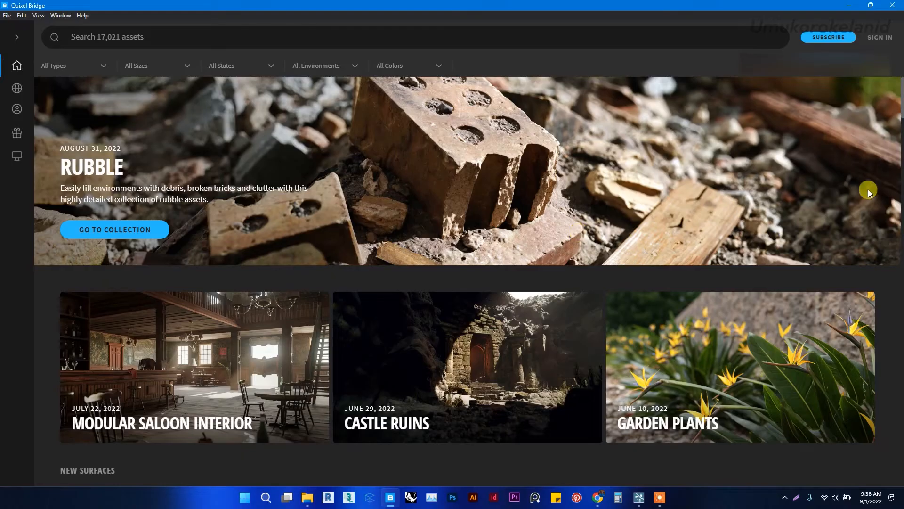
{"action": "left_click", "coordinate": [879, 37]}
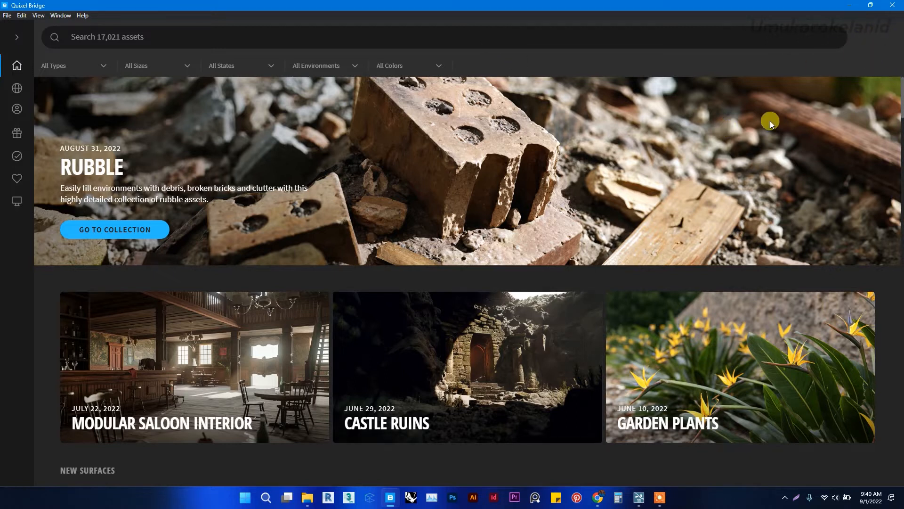
Show the marble category of the surface materials in the home library
{"action": "mouse_move", "coordinate": [15, 69]}
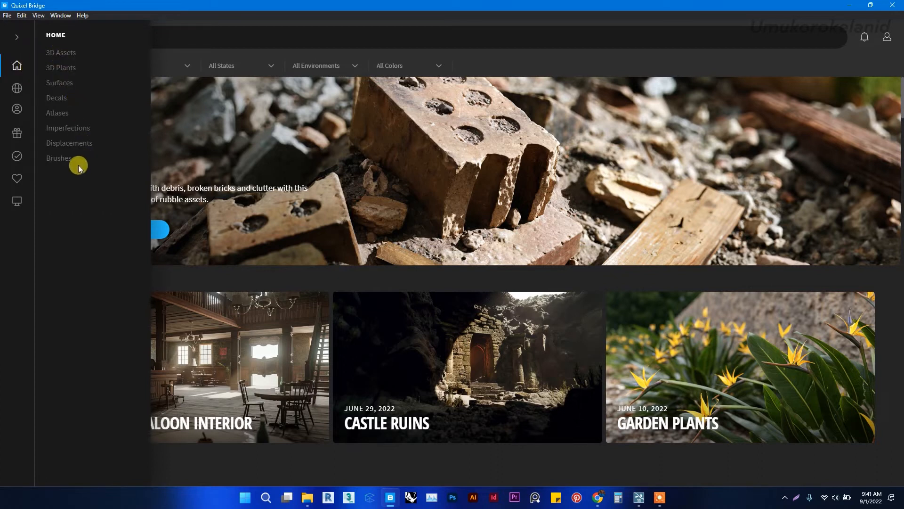
{"action": "left_click", "coordinate": [53, 88]}
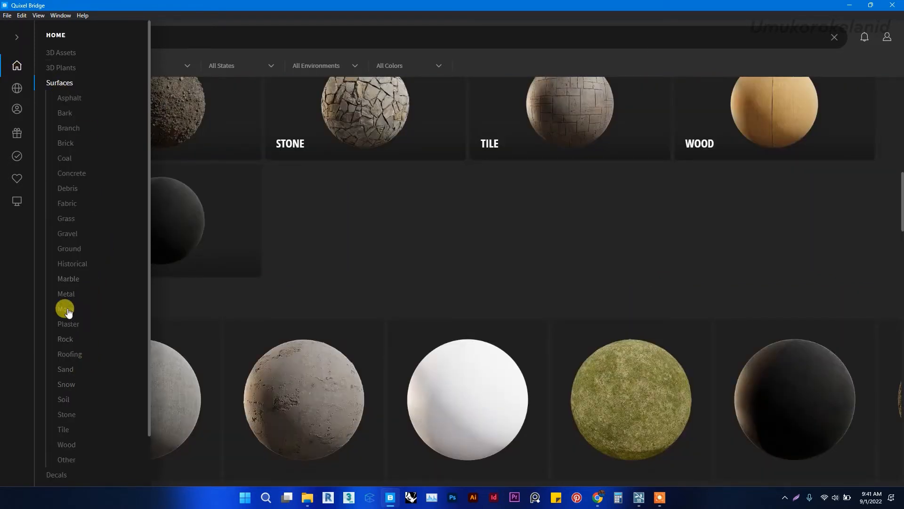
{"action": "left_click", "coordinate": [66, 279]}
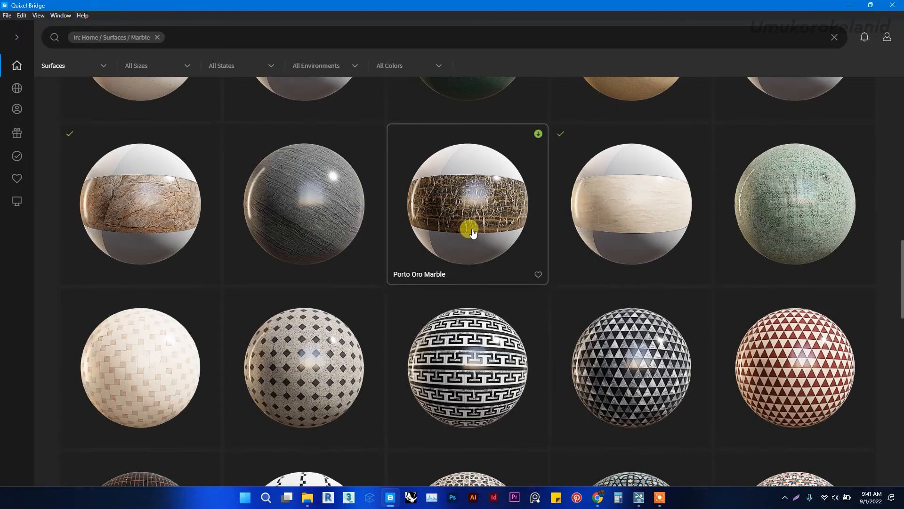
Select the Porto Oro Marble surface, set its resolution to 2K and download it
{"action": "left_click", "coordinate": [474, 229]}
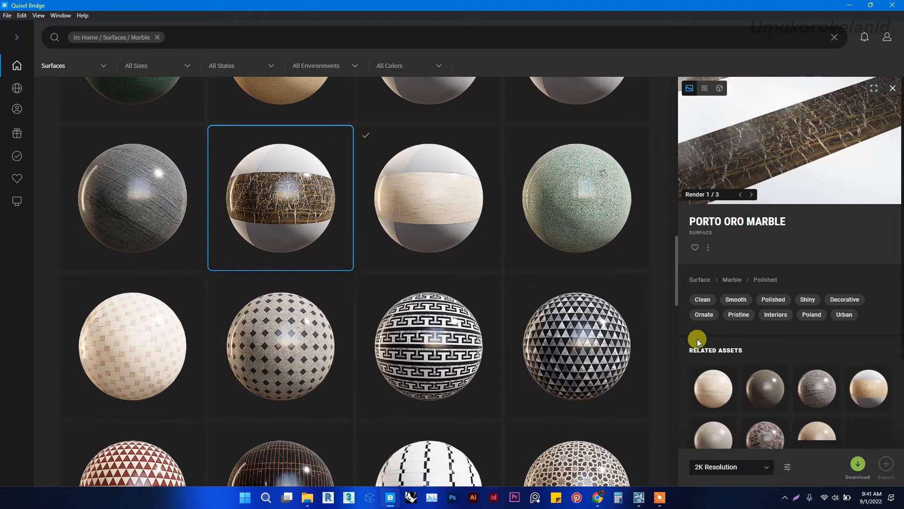
{"action": "scroll", "coordinate": [308, 111], "scroll_direction": "up", "scroll_amount": 4}
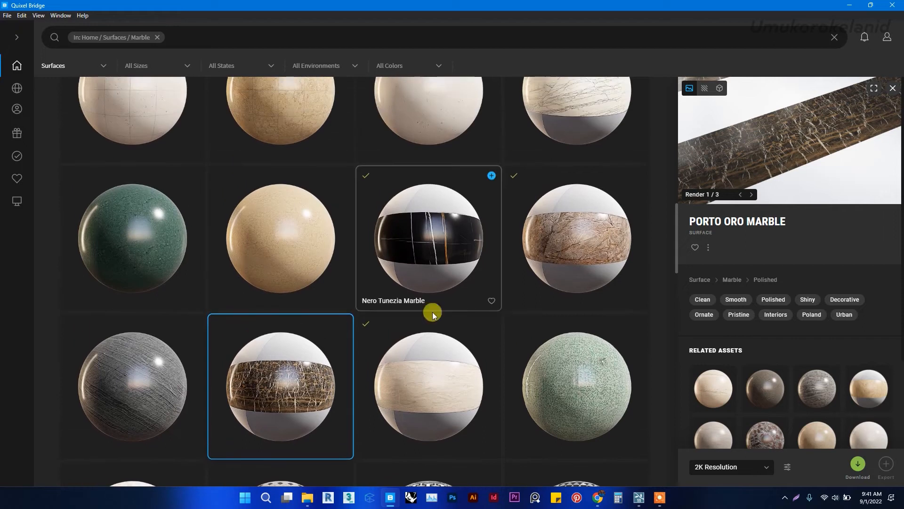
{"action": "scroll", "coordinate": [612, 349], "scroll_direction": "down", "scroll_amount": 2}
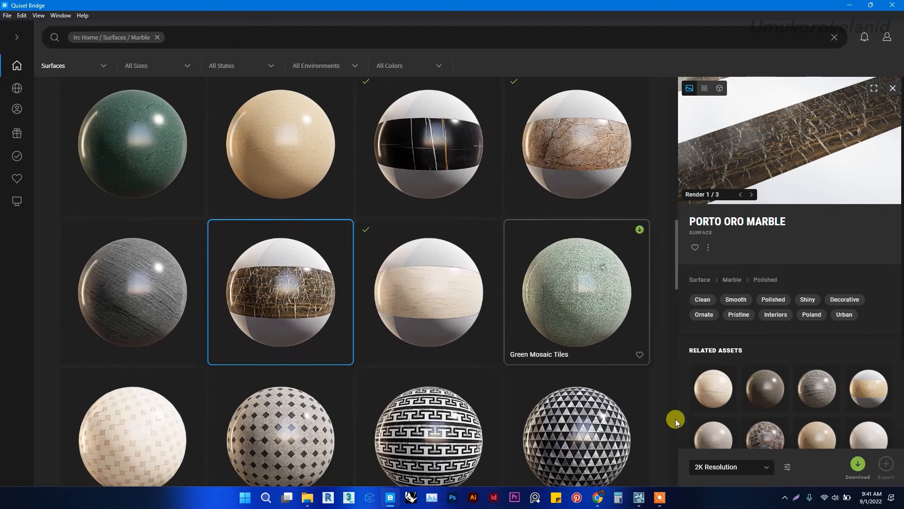
{"action": "left_click", "coordinate": [767, 468]}
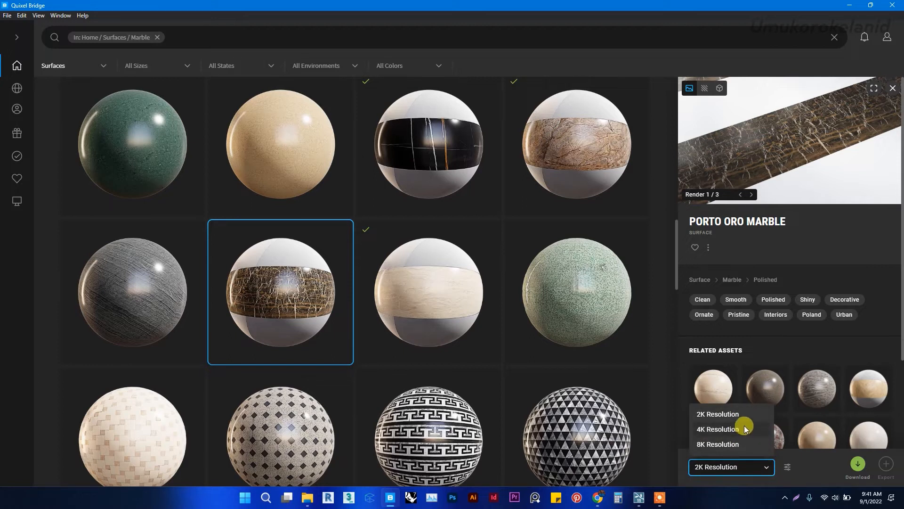
{"action": "left_click", "coordinate": [746, 417]}
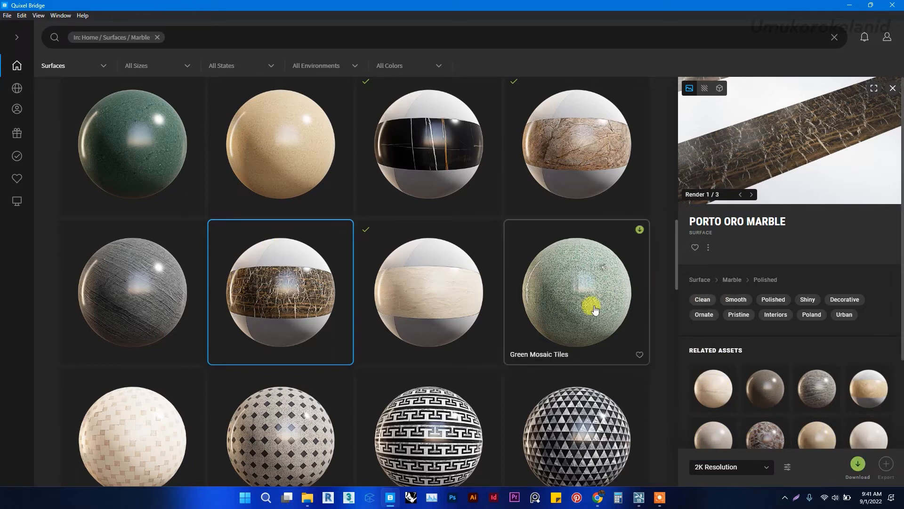
{"action": "scroll", "coordinate": [752, 267], "scroll_direction": "down", "scroll_amount": 2}
{"action": "scroll", "coordinate": [765, 389], "scroll_direction": "down", "scroll_amount": 1}
{"action": "scroll", "coordinate": [774, 368], "scroll_direction": "up", "scroll_amount": 2}
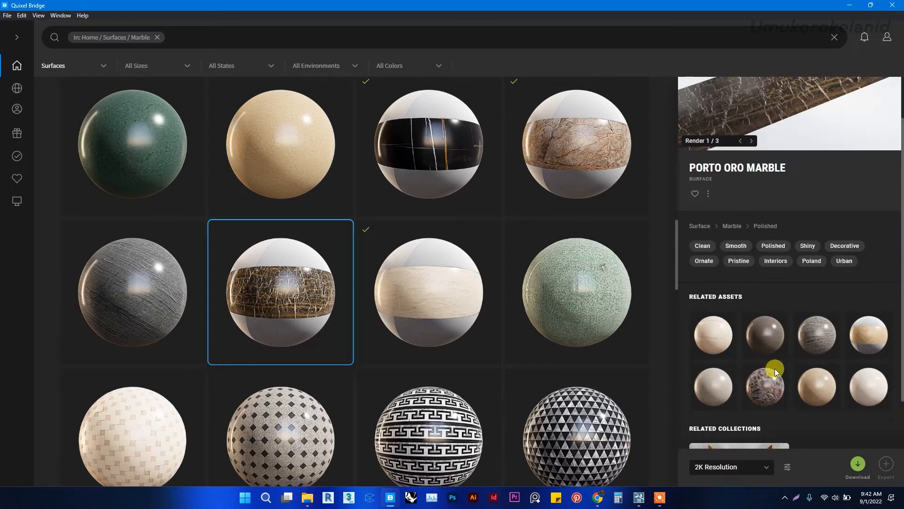
{"action": "scroll", "coordinate": [775, 368], "scroll_direction": "up", "scroll_amount": 2}
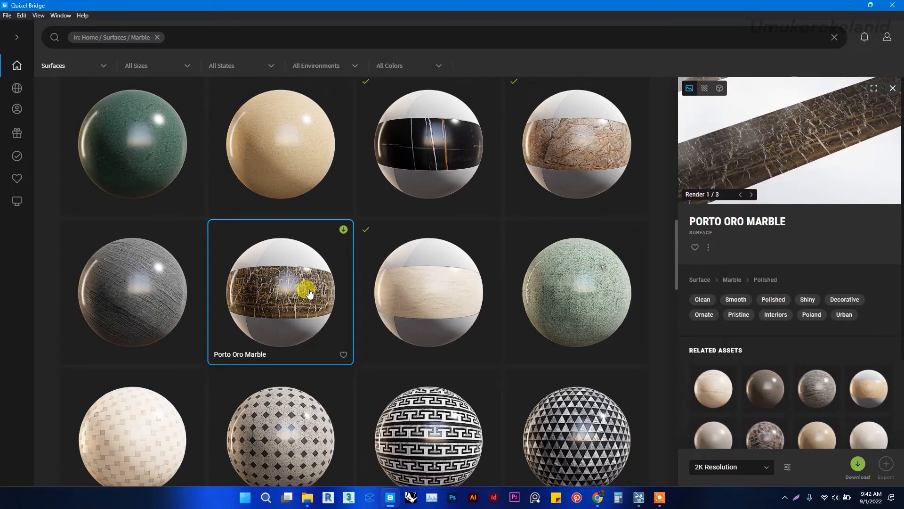
{"action": "scroll", "coordinate": [297, 283], "scroll_direction": "down", "scroll_amount": 1}
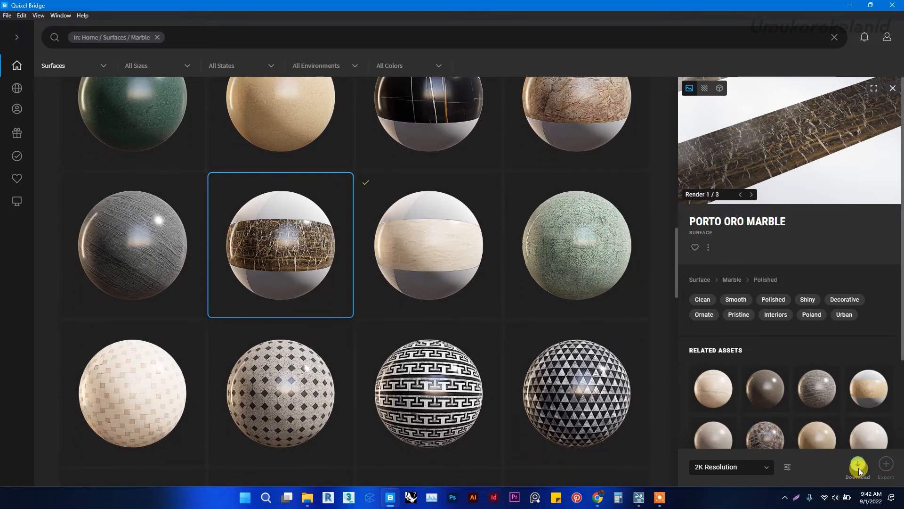
Find the Nightmare Marble surface among the marble surfaces and download it at 2K resolution
{"action": "scroll", "coordinate": [356, 258], "scroll_direction": "down", "scroll_amount": 9}
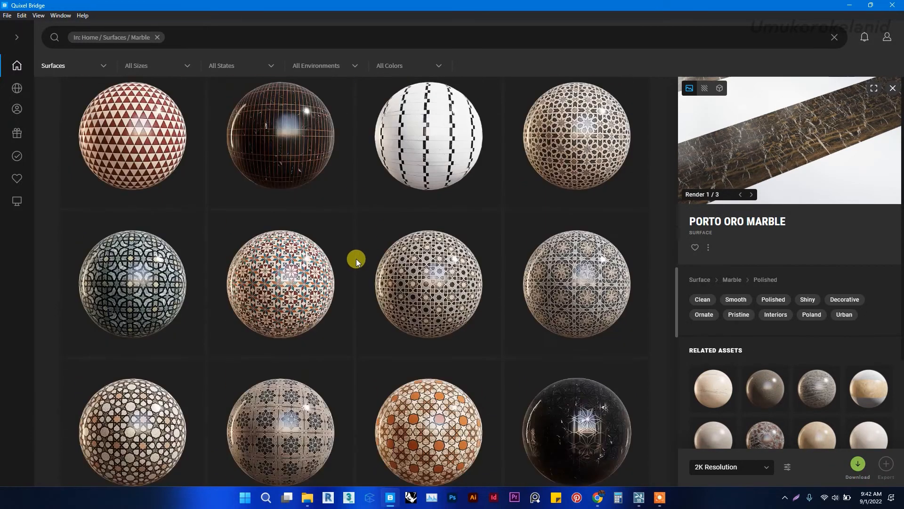
{"action": "scroll", "coordinate": [356, 258], "scroll_direction": "down", "scroll_amount": 5}
{"action": "left_click", "coordinate": [297, 302]}
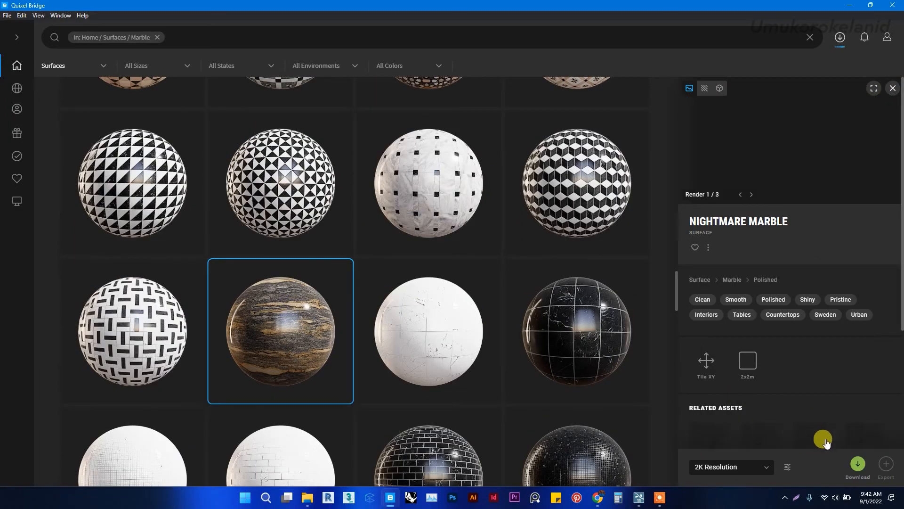
{"action": "left_click", "coordinate": [857, 464]}
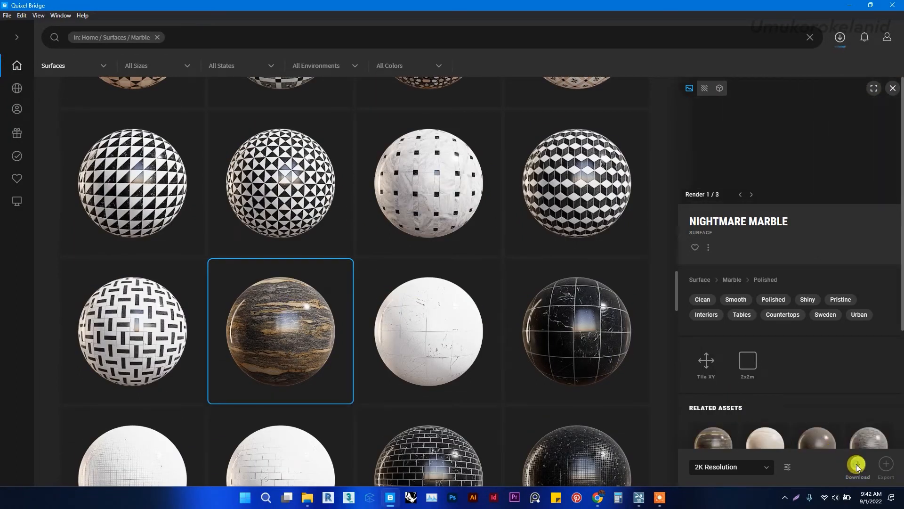
Examine the locally stored Megascans assets
{"action": "mouse_move", "coordinate": [17, 204]}
{"action": "left_click", "coordinate": [17, 203]}
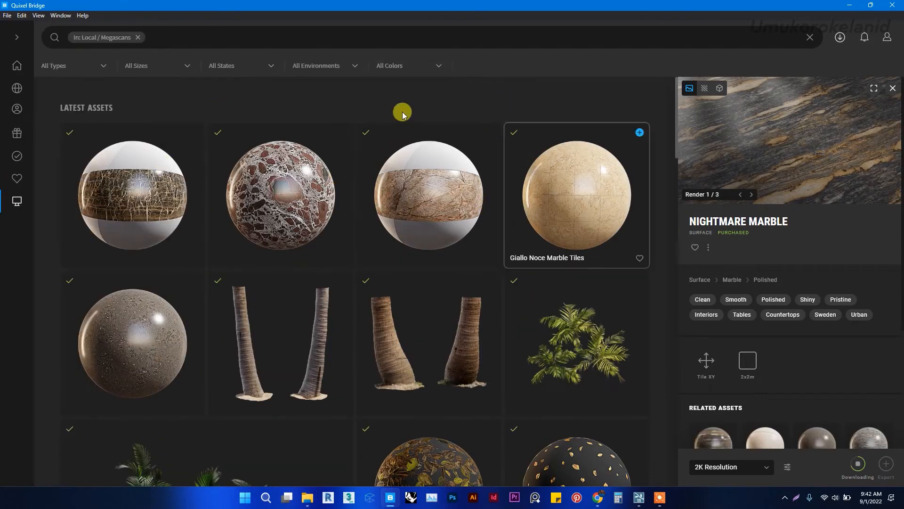
{"action": "scroll", "coordinate": [337, 234], "scroll_direction": "down", "scroll_amount": 10}
{"action": "scroll", "coordinate": [336, 238], "scroll_direction": "down", "scroll_amount": 15}
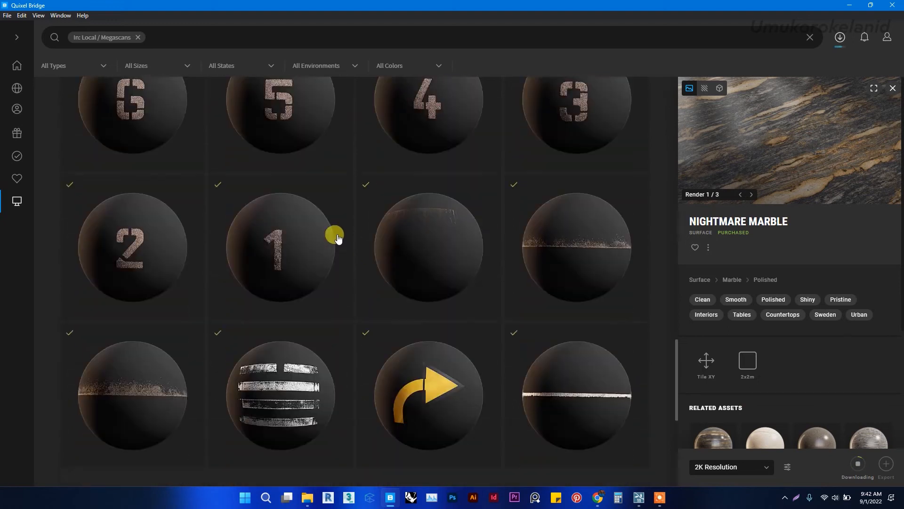
{"action": "scroll", "coordinate": [339, 212], "scroll_direction": "up", "scroll_amount": 6}
{"action": "scroll", "coordinate": [346, 184], "scroll_direction": "up", "scroll_amount": 20}
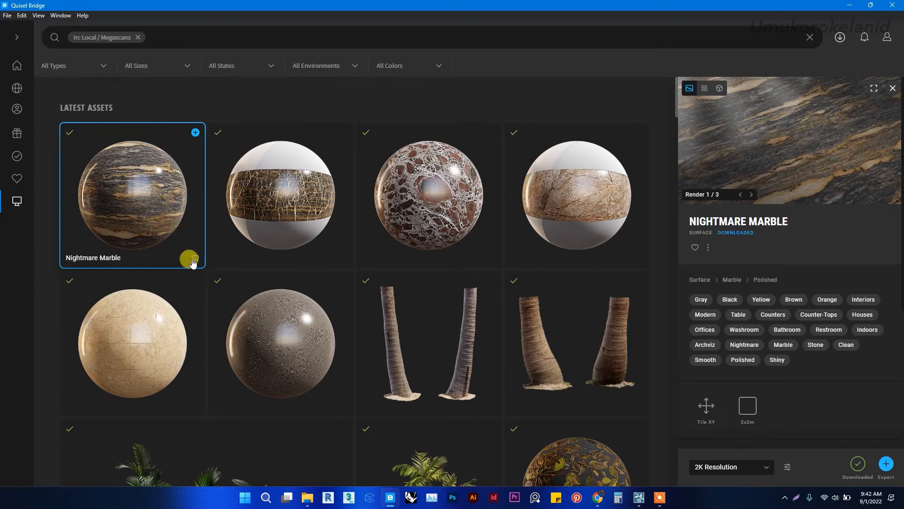
Choose Custom Disk Export as the export target in the export settings
{"action": "left_click", "coordinate": [790, 471]}
{"action": "left_click", "coordinate": [802, 449]}
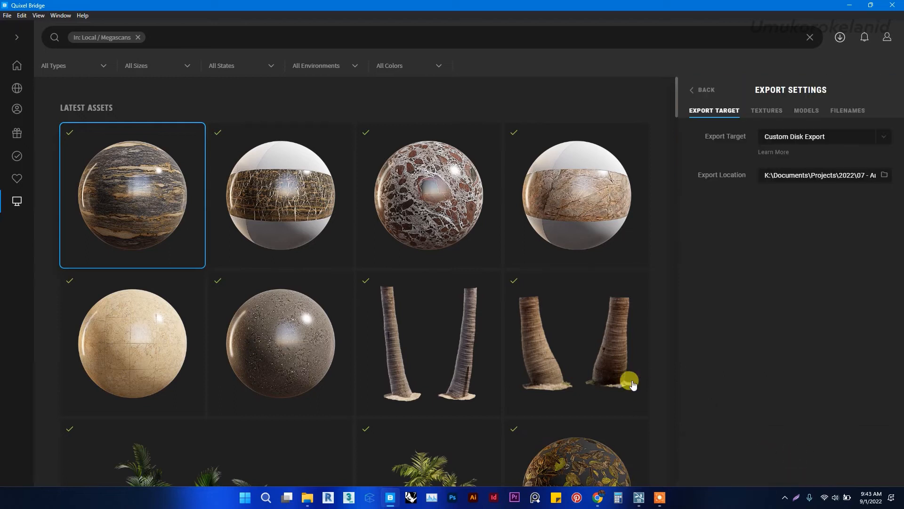
{"action": "left_click", "coordinate": [883, 137]}
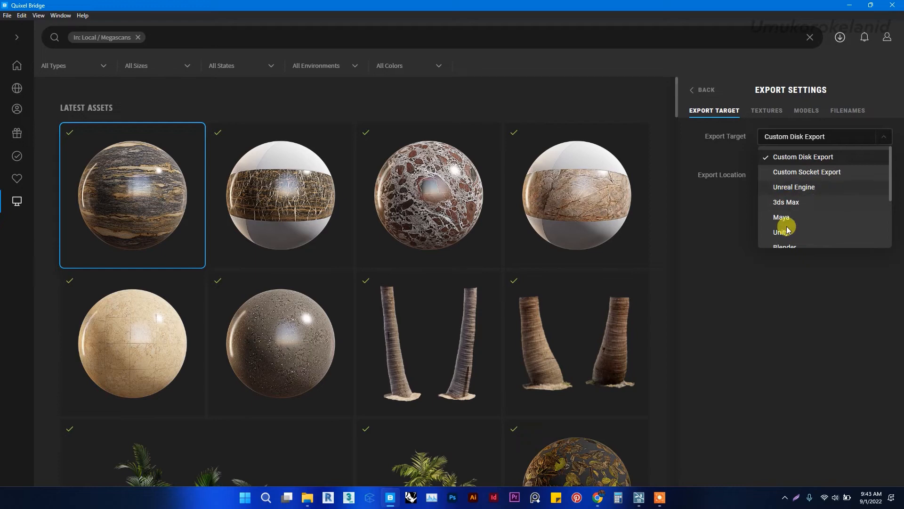
{"action": "scroll", "coordinate": [789, 207], "scroll_direction": "down", "scroll_amount": 3}
{"action": "scroll", "coordinate": [796, 222], "scroll_direction": "up", "scroll_amount": 1}
{"action": "scroll", "coordinate": [795, 229], "scroll_direction": "up", "scroll_amount": 3}
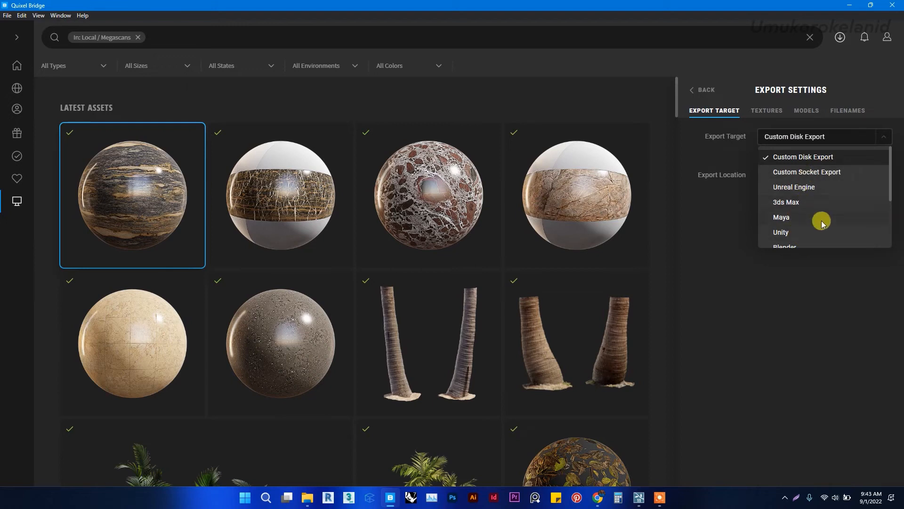
{"action": "left_click", "coordinate": [816, 159]}
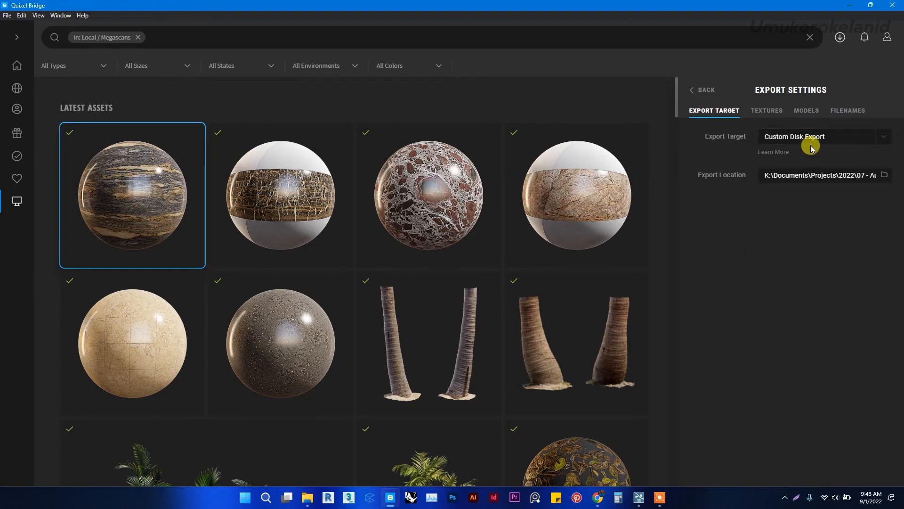
Set the export location to the project's Lumion Materials folder and leave the export settings
{"action": "left_click", "coordinate": [884, 175]}
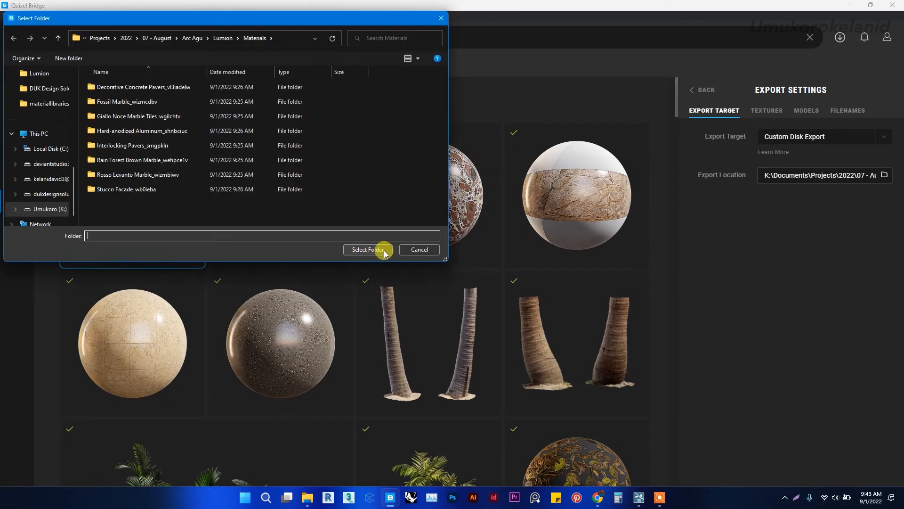
{"action": "left_click", "coordinate": [384, 251]}
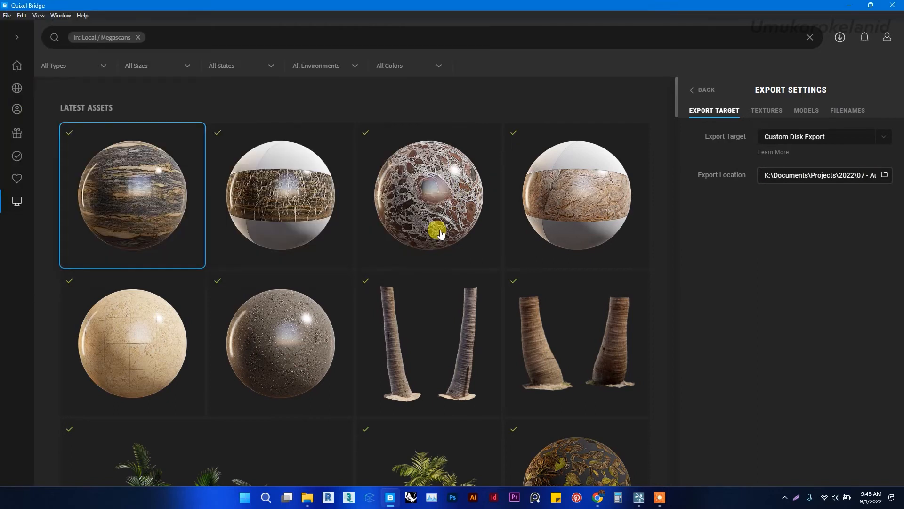
{"action": "left_click", "coordinate": [703, 90]}
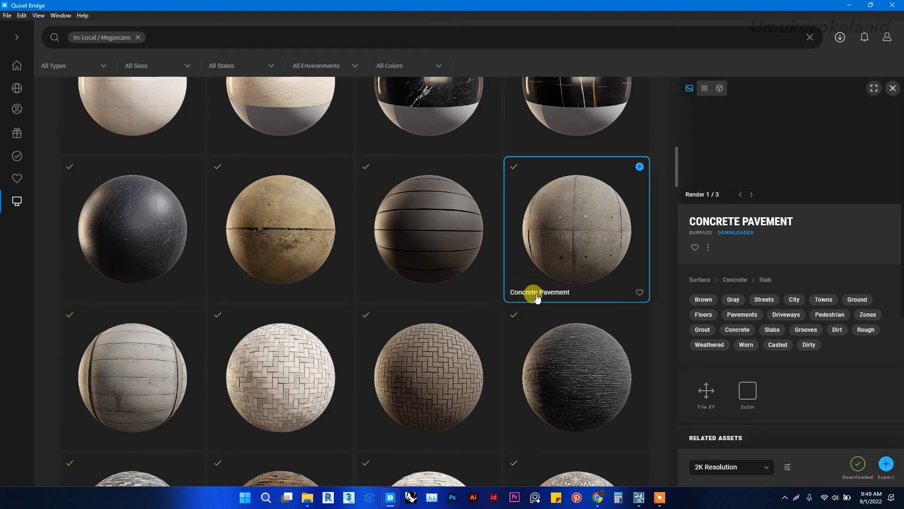
Export the downloaded Concrete Pavement surface at 2K resolution and switch to Lumion
{"action": "left_click", "coordinate": [886, 466]}
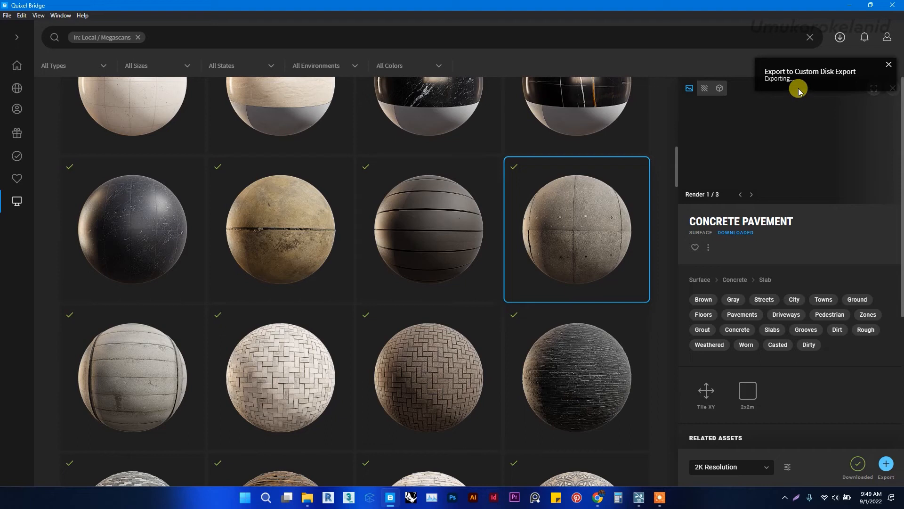
{"action": "left_click", "coordinate": [846, 6]}
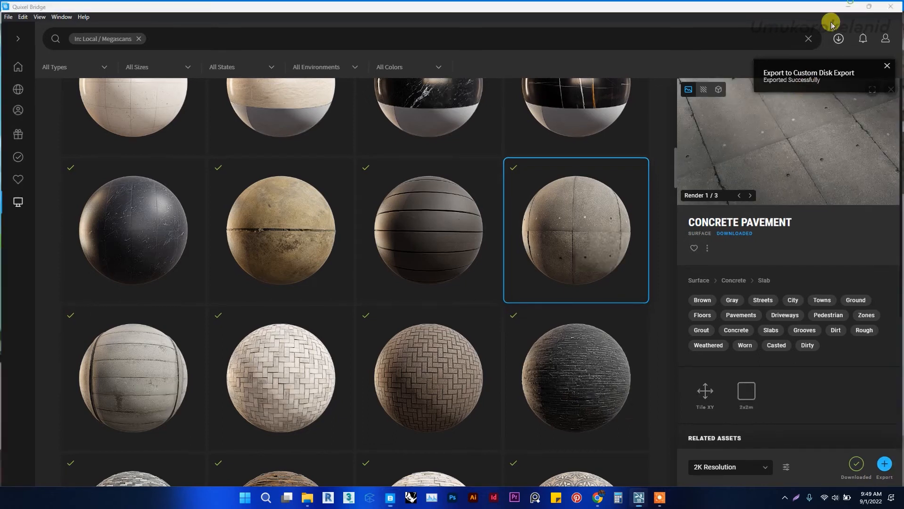
Assign a Standard material to the interlocking pavers around the house
{"action": "right_click_drag", "start_coordinate": [528, 221], "coordinate": [485, 162]}
{"action": "key", "text": "s"}
{"action": "scroll", "coordinate": [499, 181], "scroll_direction": "down", "scroll_amount": 4}
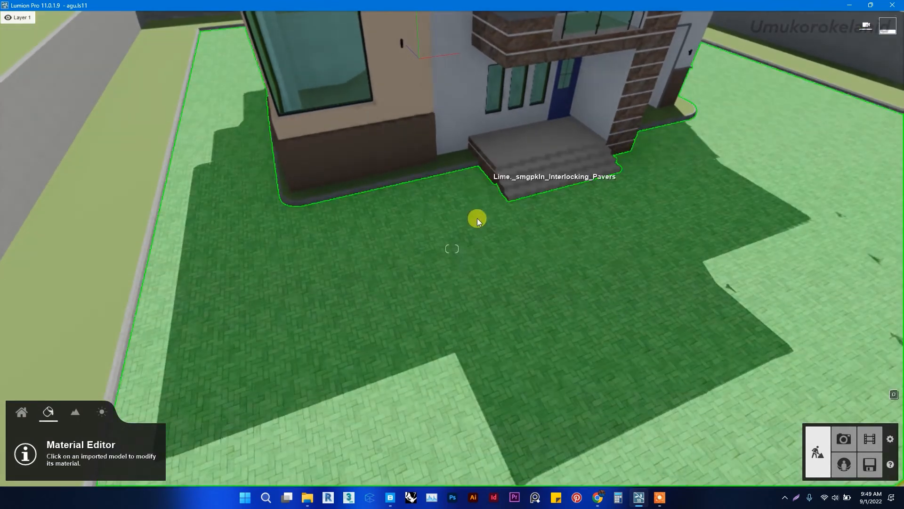
{"action": "left_click", "coordinate": [456, 273]}
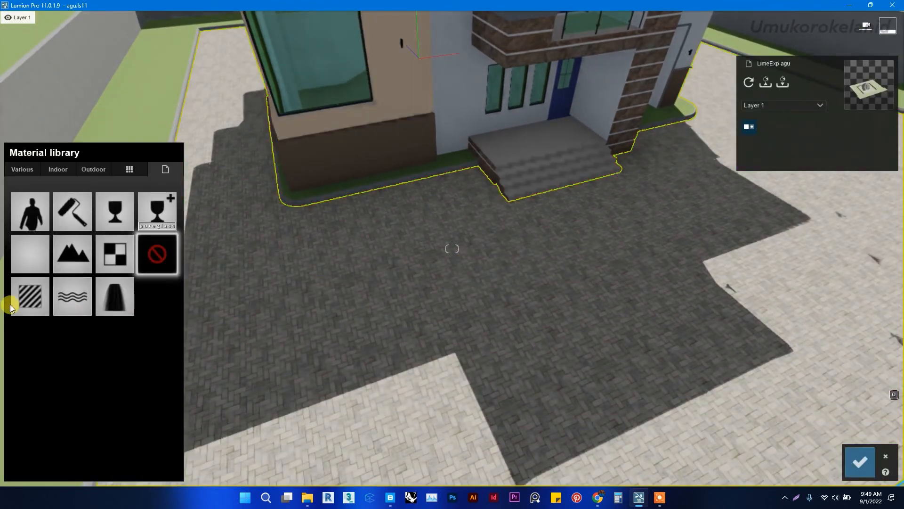
{"action": "left_click", "coordinate": [24, 302]}
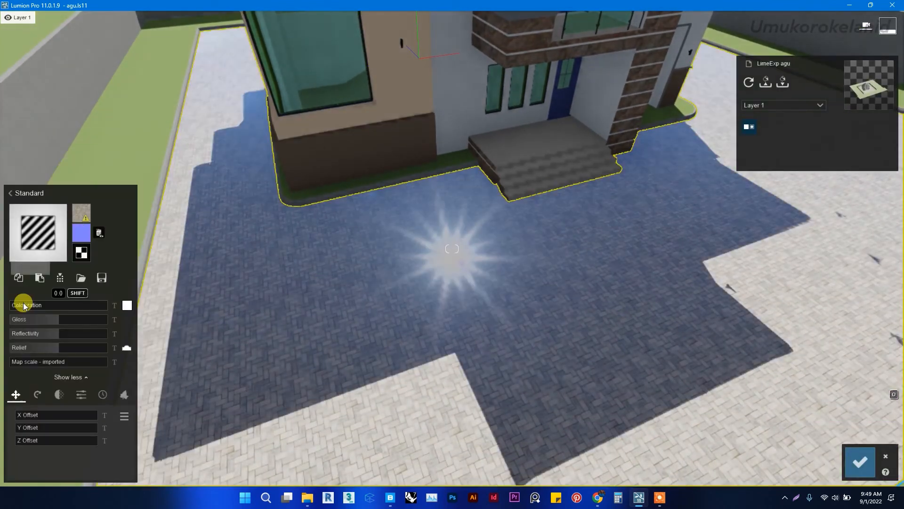
Load Albedo_2K__vcigedc.jpg from the Concrete Pavement_vcigedc folder as the paver material's color map
{"action": "left_click", "coordinate": [79, 212]}
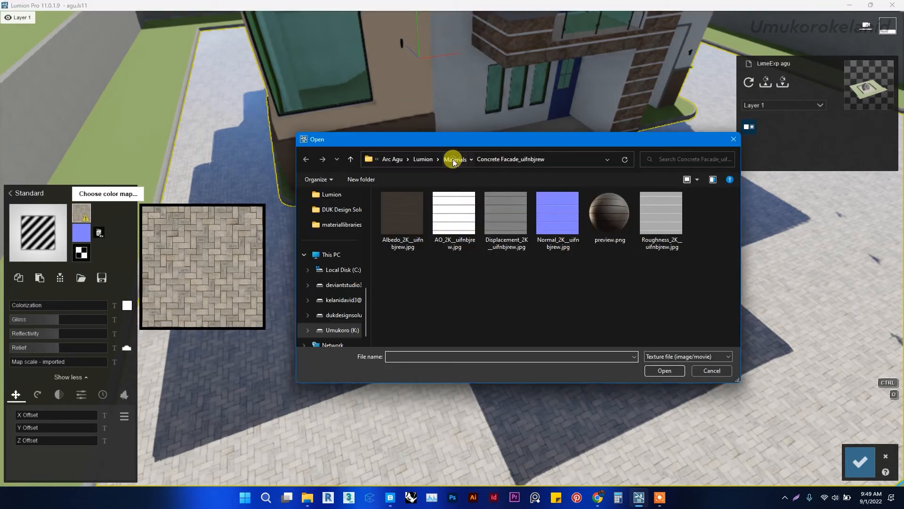
{"action": "left_click", "coordinate": [454, 160]}
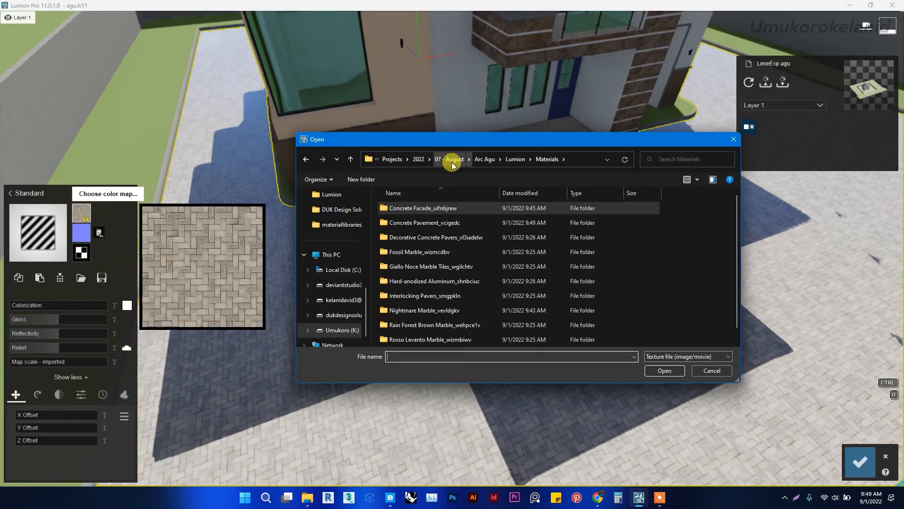
{"action": "double_click", "coordinate": [434, 228]}
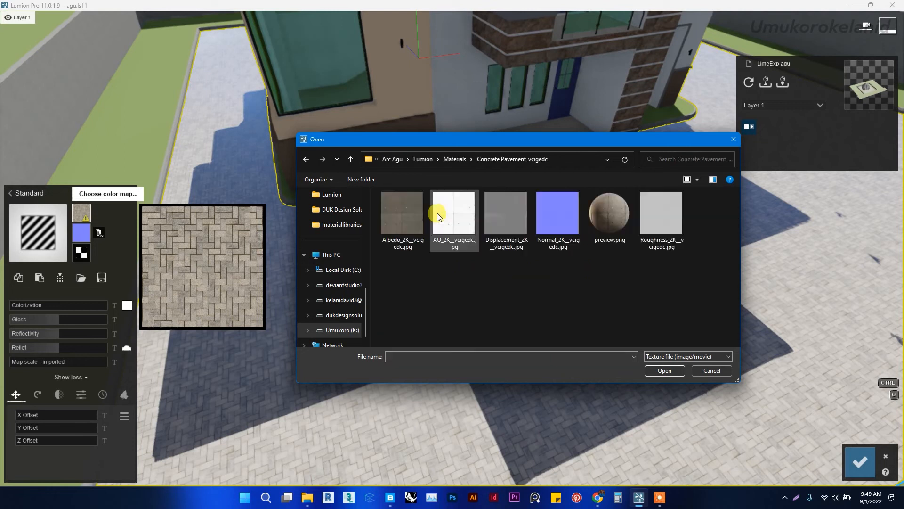
{"action": "double_click", "coordinate": [393, 213]}
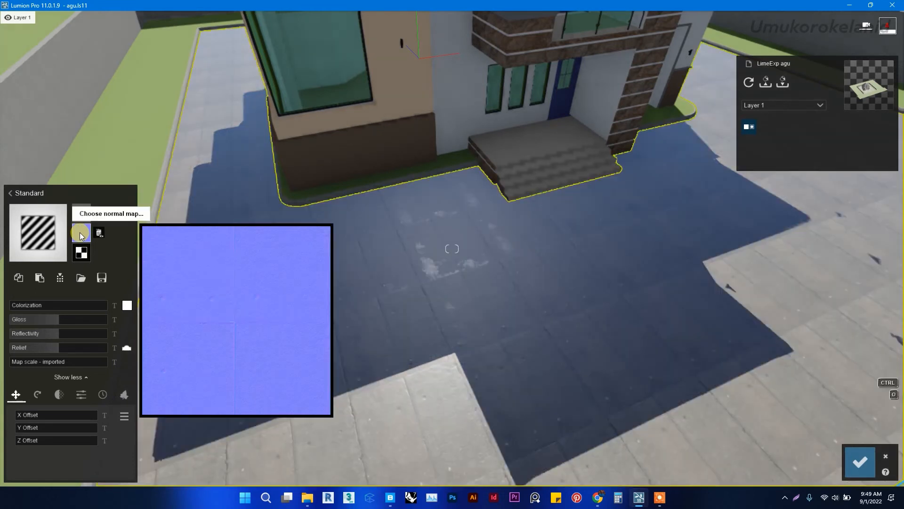
Load Normal_2K__vcigedc.jpg as the paver material's normal map and the Concrete Pavement displacement image as its displacement map
{"action": "left_click", "coordinate": [84, 245]}
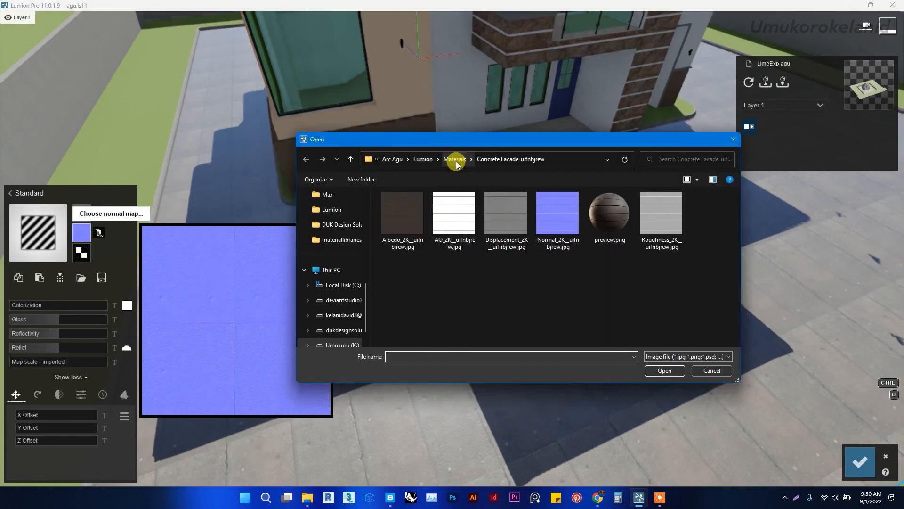
{"action": "left_click", "coordinate": [453, 160]}
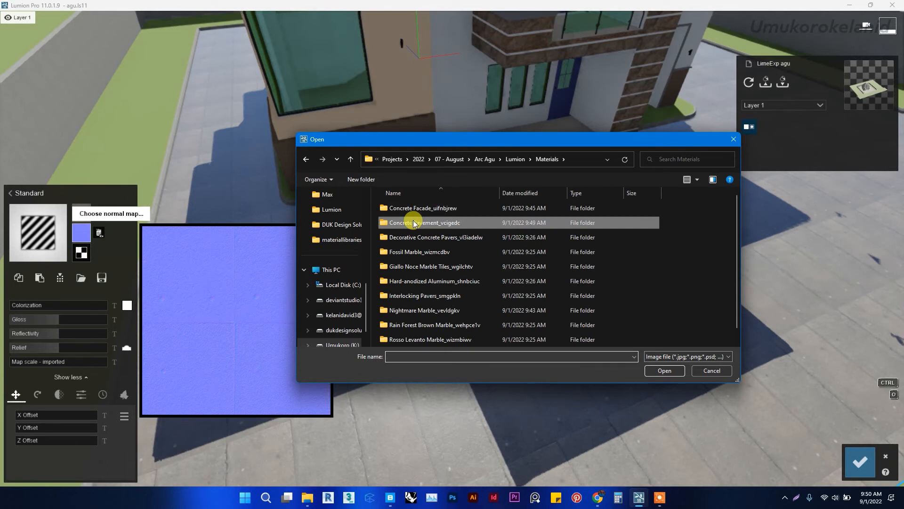
{"action": "double_click", "coordinate": [414, 223]}
{"action": "double_click", "coordinate": [550, 219]}
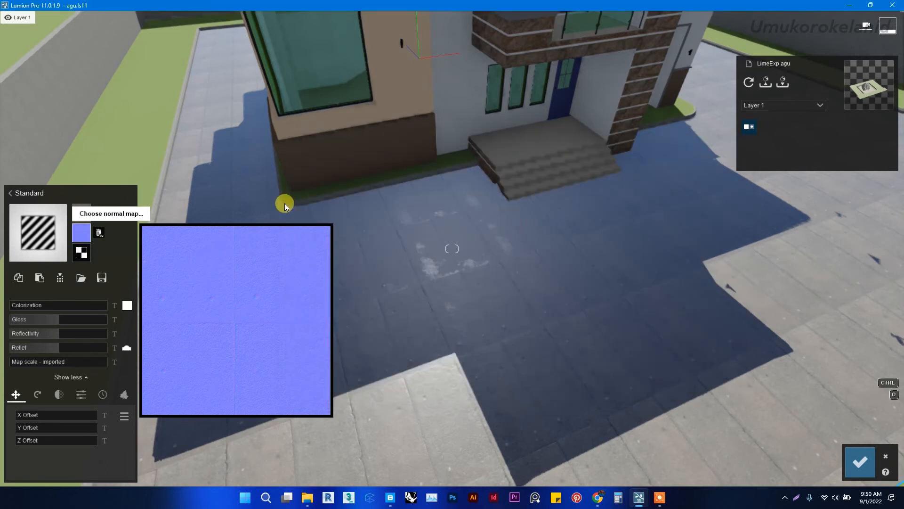
{"action": "left_click", "coordinate": [82, 255]}
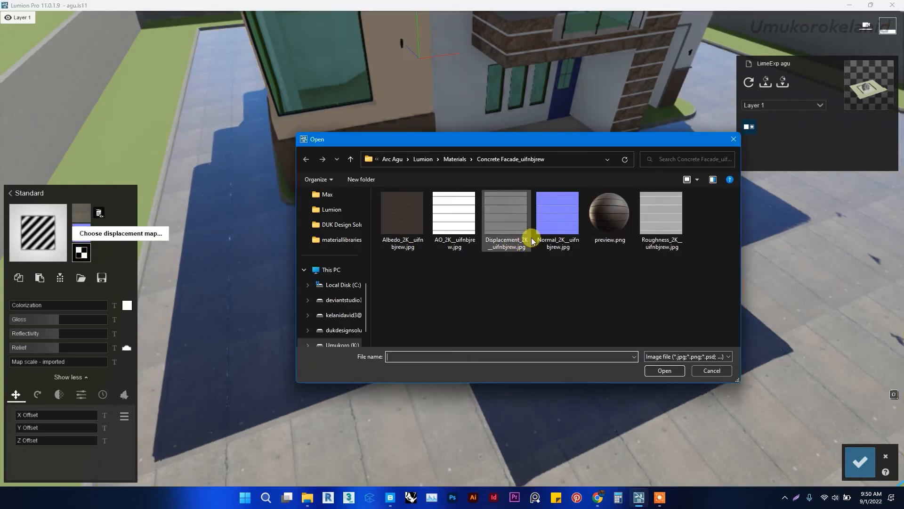
{"action": "double_click", "coordinate": [499, 240]}
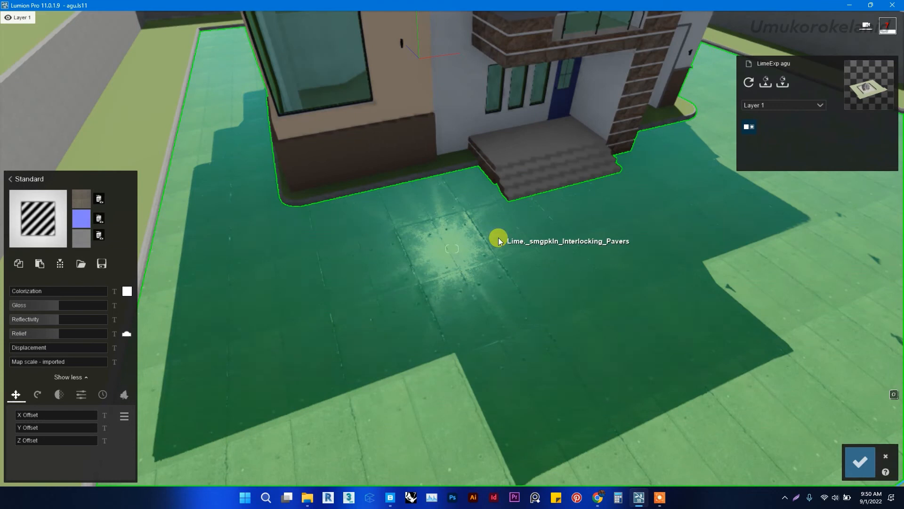
Reduce the paving material's reflectivity to zero and lower its gloss to near the minimum
{"action": "scroll", "coordinate": [443, 344], "scroll_direction": "up", "scroll_amount": 3}
{"action": "scroll", "coordinate": [442, 344], "scroll_direction": "up", "scroll_amount": 5}
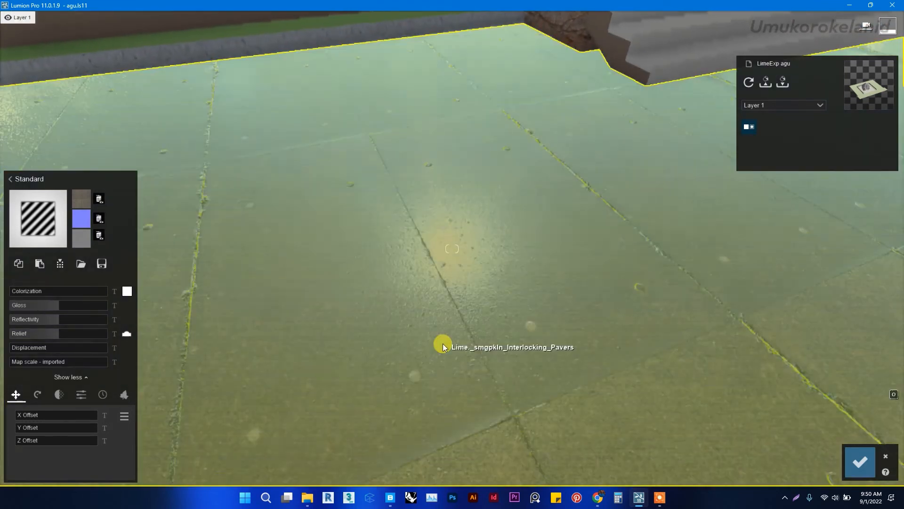
{"action": "right_click_drag", "start_coordinate": [554, 274], "coordinate": [499, 267]}
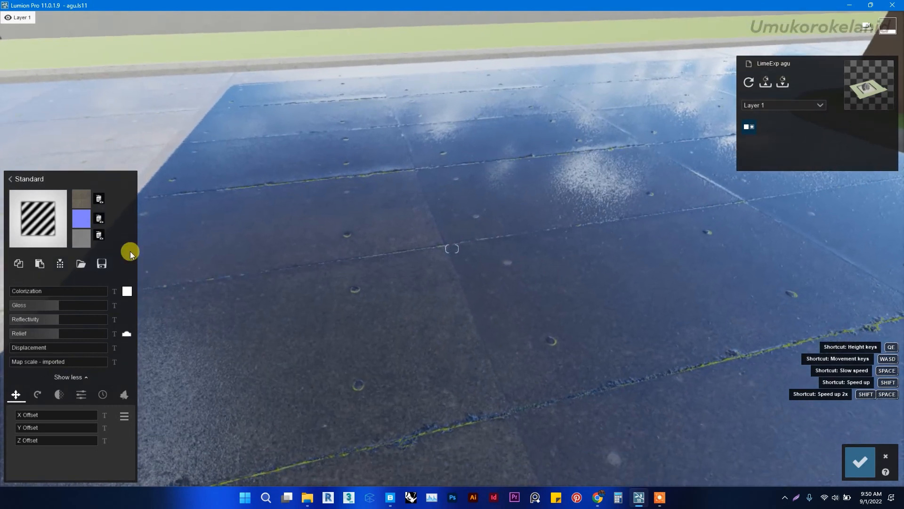
{"action": "left_click_drag", "start_coordinate": [52, 318], "coordinate": [9, 321]}
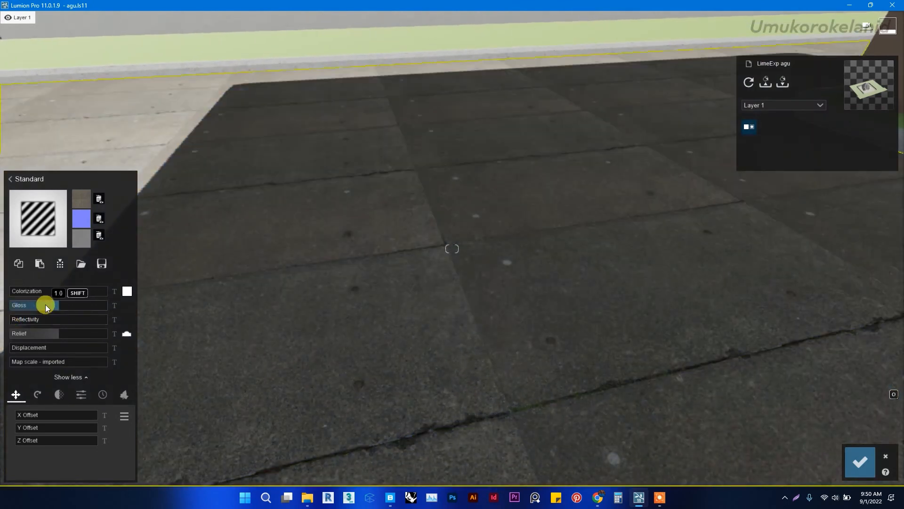
{"action": "left_click_drag", "start_coordinate": [53, 304], "coordinate": [16, 319]}
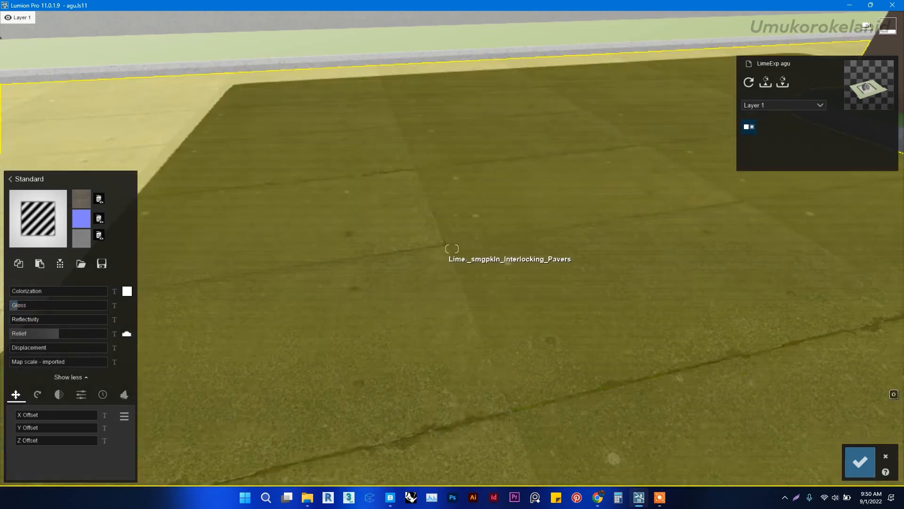
Switch the paving material to a custom map scale and enlarge it until the individual concrete slabs show at a realistic size
{"action": "right_click_drag", "start_coordinate": [437, 246], "coordinate": [464, 240]}
{"action": "key", "text": "s"}
{"action": "key", "text": "s"}
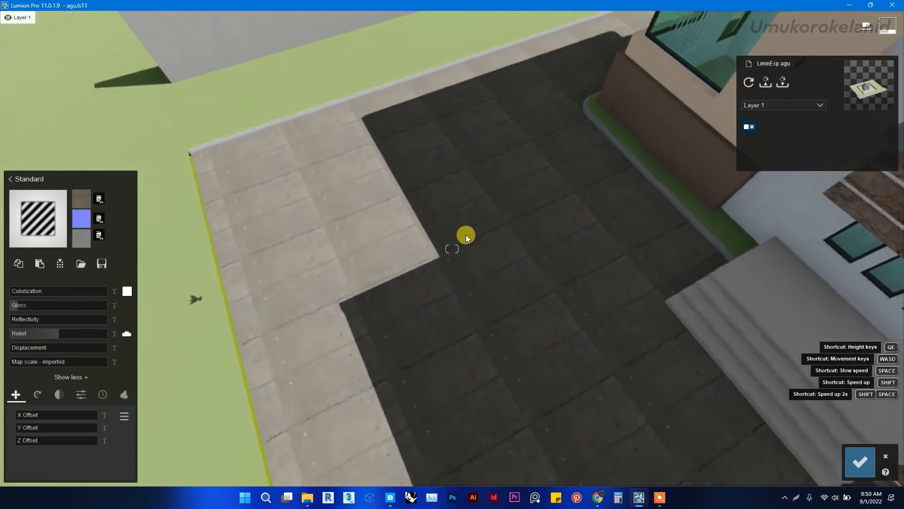
{"action": "key", "text": "w"}
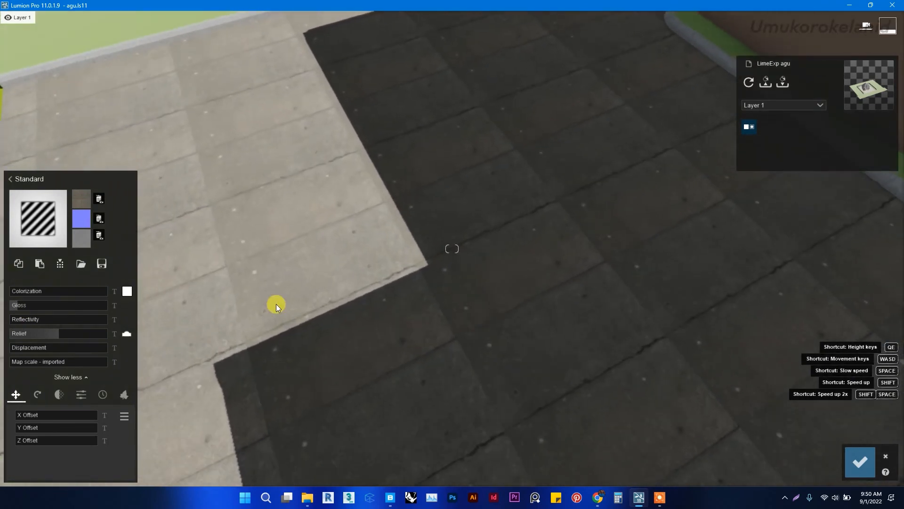
{"action": "key", "text": "s"}
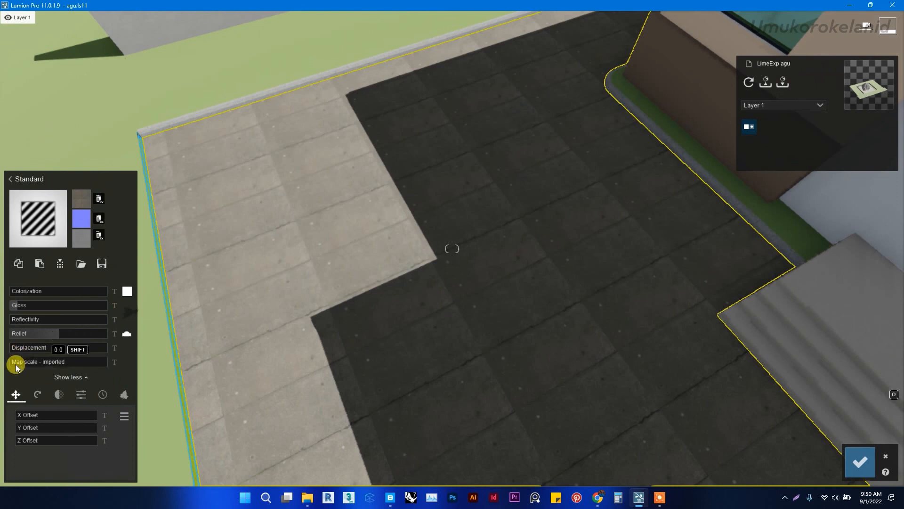
{"action": "left_click", "coordinate": [24, 361]}
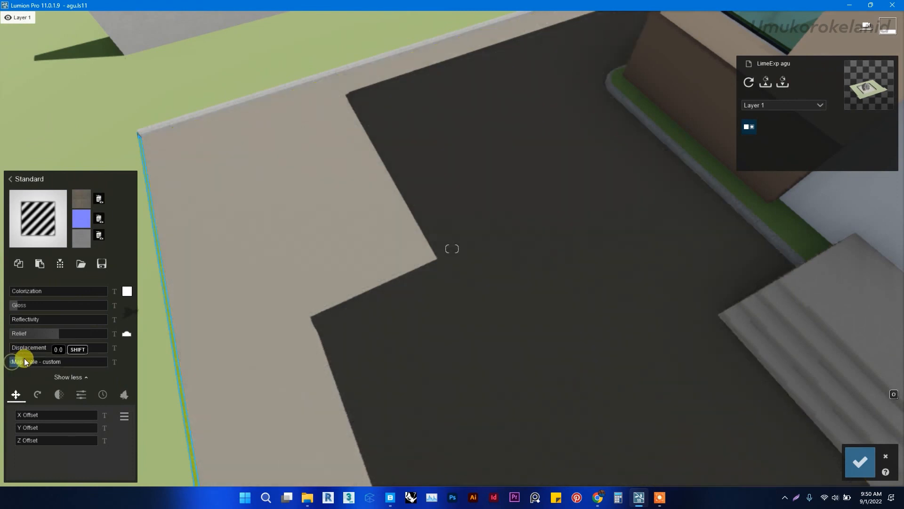
{"action": "left_click_drag", "start_coordinate": [29, 362], "coordinate": [33, 357]}
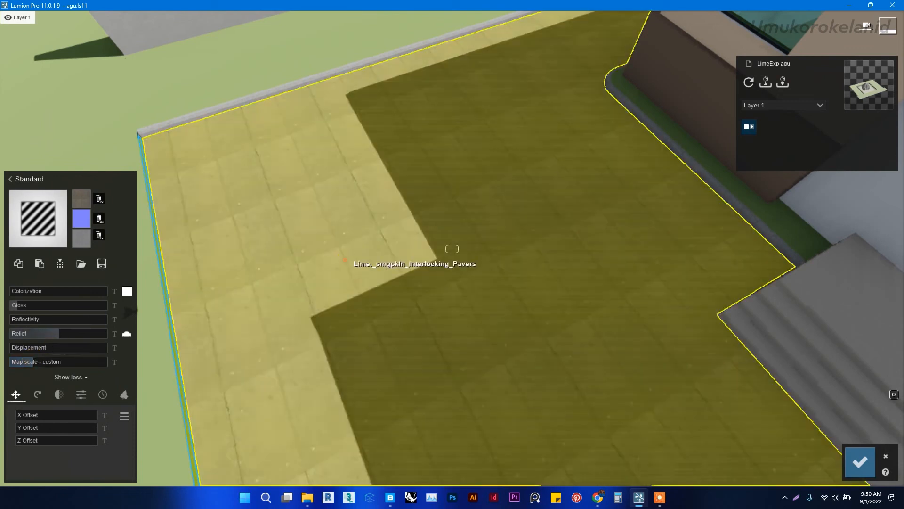
Add a slight amount of displacement to the paving material and save the material changes
{"action": "right_click_drag", "start_coordinate": [343, 264], "coordinate": [346, 261]}
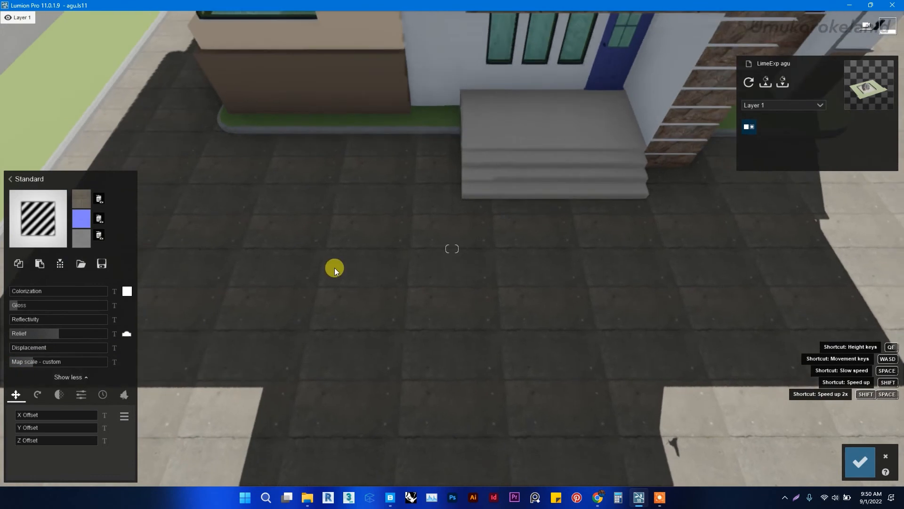
{"action": "key", "text": "w"}
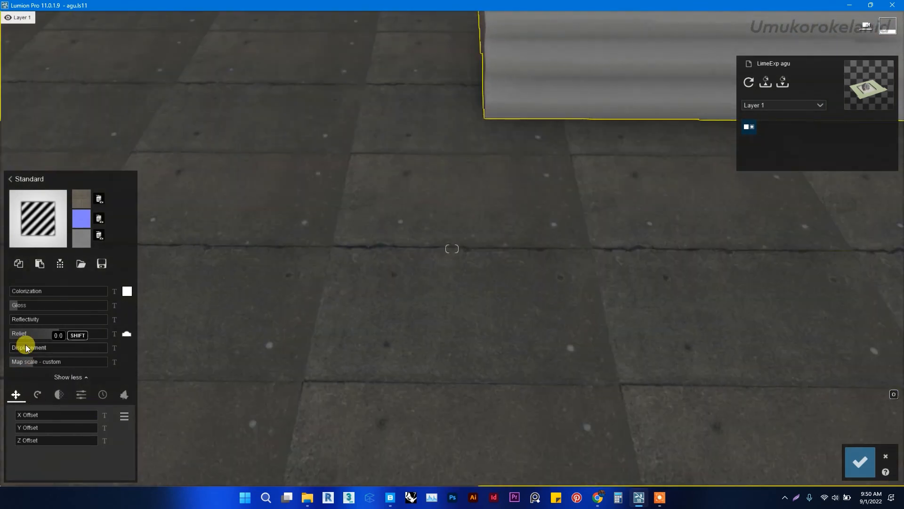
{"action": "mouse_move", "coordinate": [15, 352]}
{"action": "left_mouse_down"}
{"action": "mouse_move", "coordinate": [60, 353]}
{"action": "mouse_move", "coordinate": [4, 347]}
{"action": "mouse_move", "coordinate": [153, 352]}
{"action": "mouse_move", "coordinate": [29, 352]}
{"action": "left_mouse_up"}
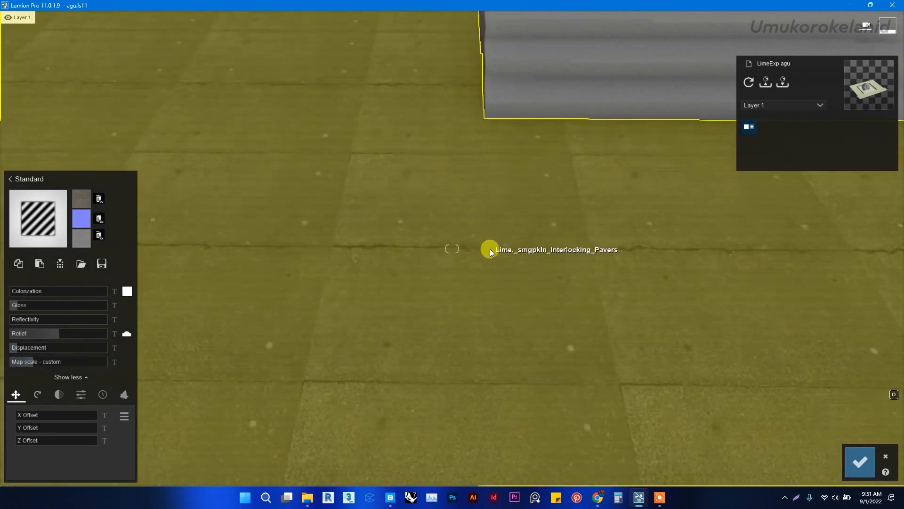
{"action": "right_click_drag", "start_coordinate": [490, 248], "coordinate": [582, 342]}
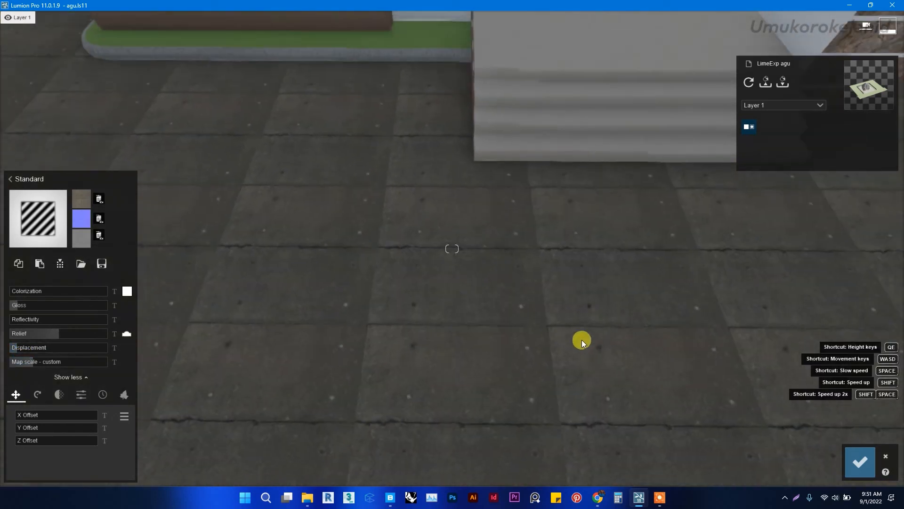
{"action": "left_click", "coordinate": [858, 463]}
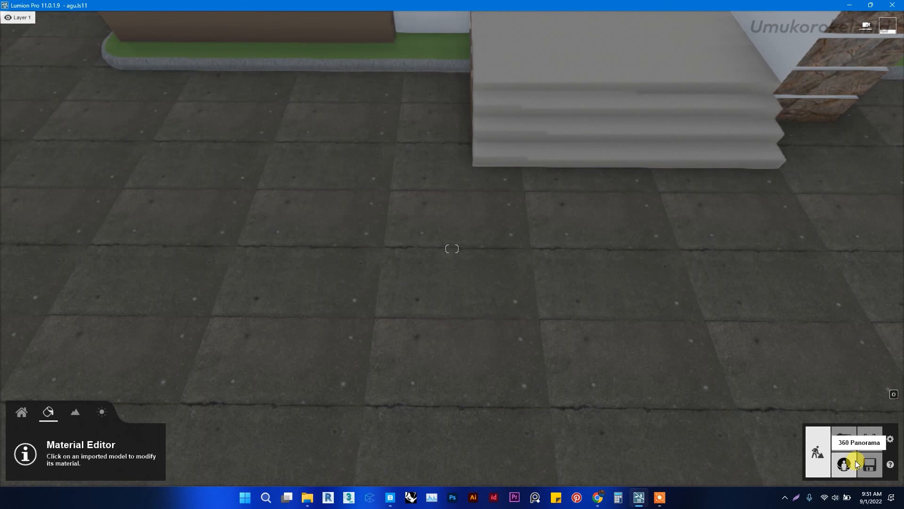
{"action": "right_click_drag", "start_coordinate": [403, 269], "coordinate": [370, 261]}
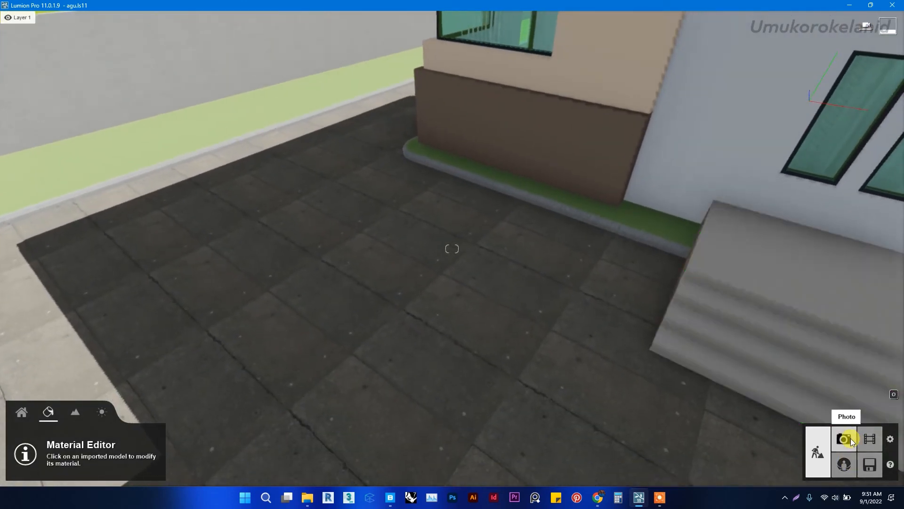